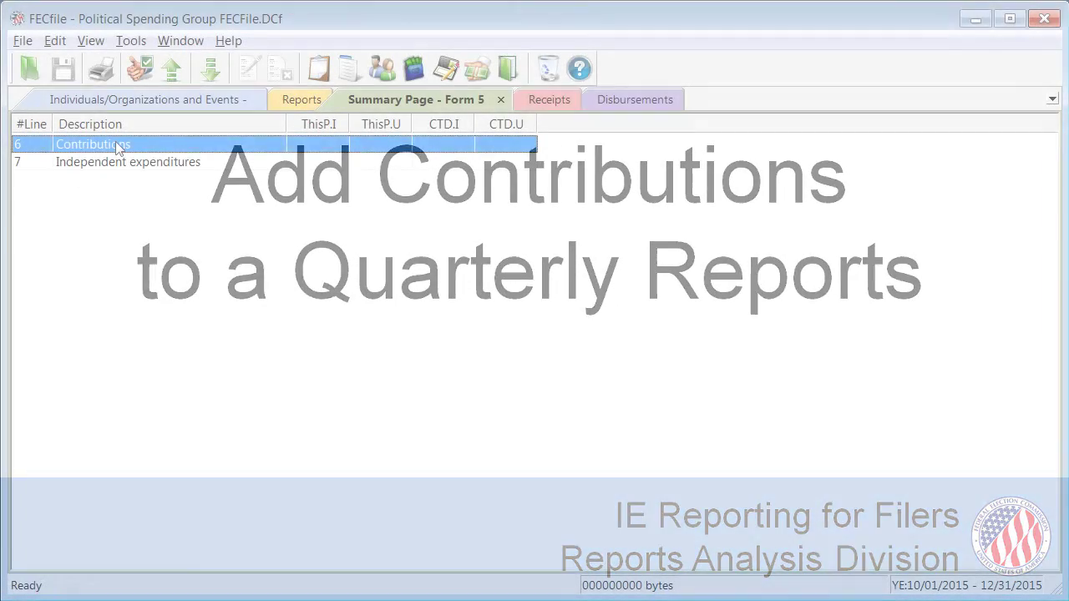
# Step: Start a new contribution and add the typed donor name as a new individual contributor
pyautogui.rightClick(117, 144)
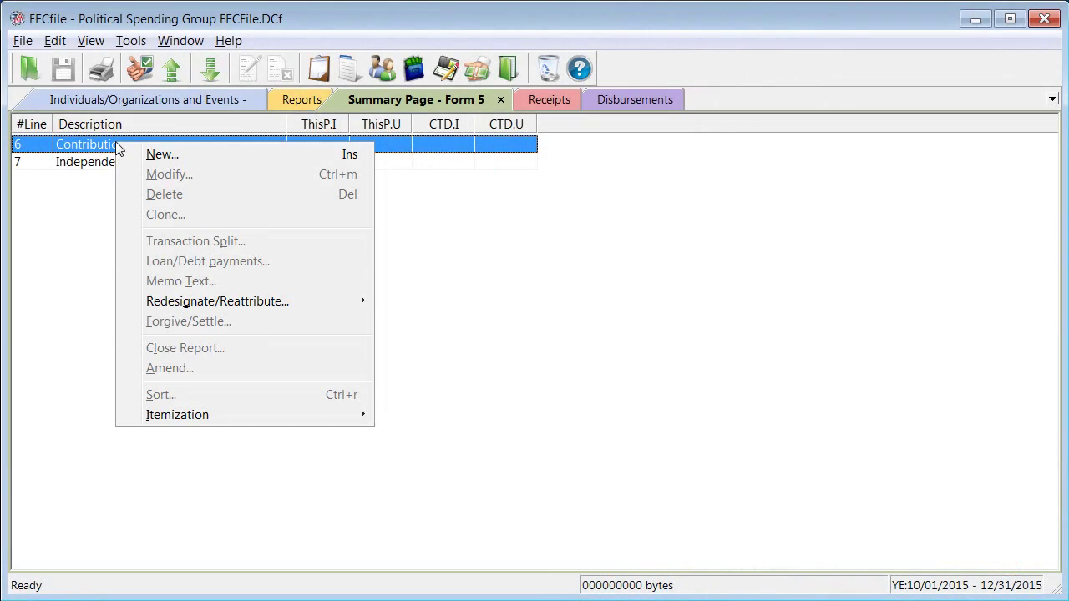
pyautogui.click(159, 155)
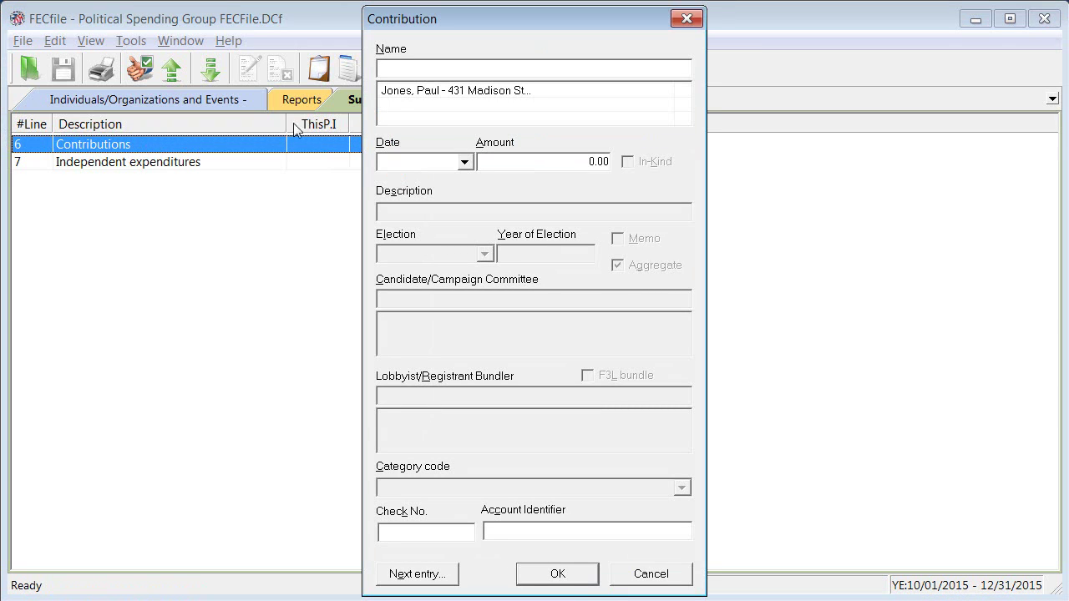
pyautogui.press('Tab')
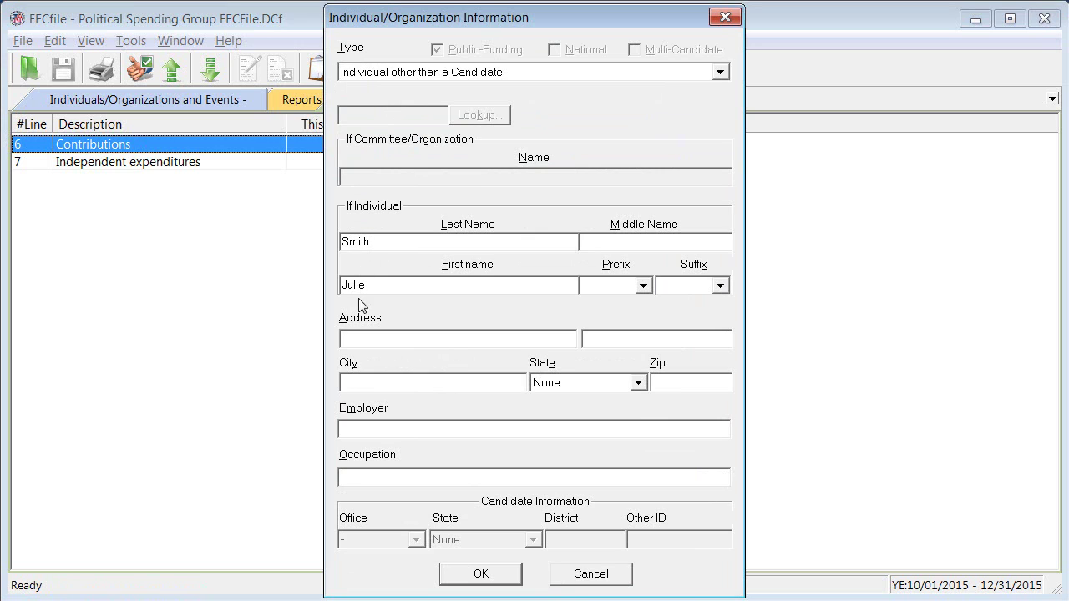
# Step: Fill in the contributor's California address and zip, employer Self Employed, occupation Attorney, and save
pyautogui.click(357, 336)
pyautogui.write('Smalltown')
pyautogui.click(636, 383)
pyautogui.scroll(-2, 640, 458)
pyautogui.click(604, 443)
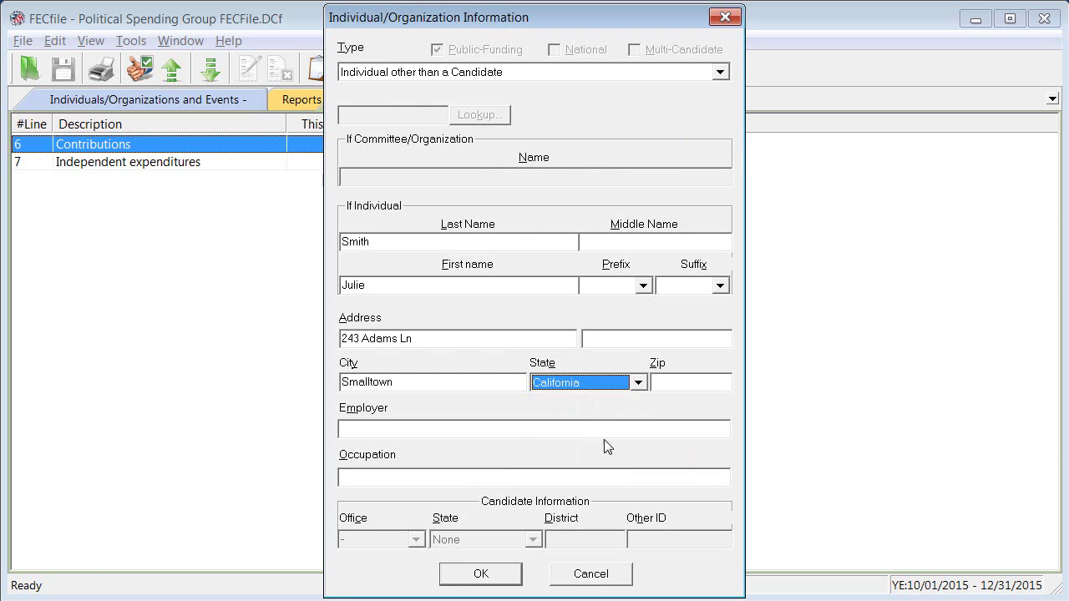
pyautogui.click(679, 380)
pyautogui.write('90000')
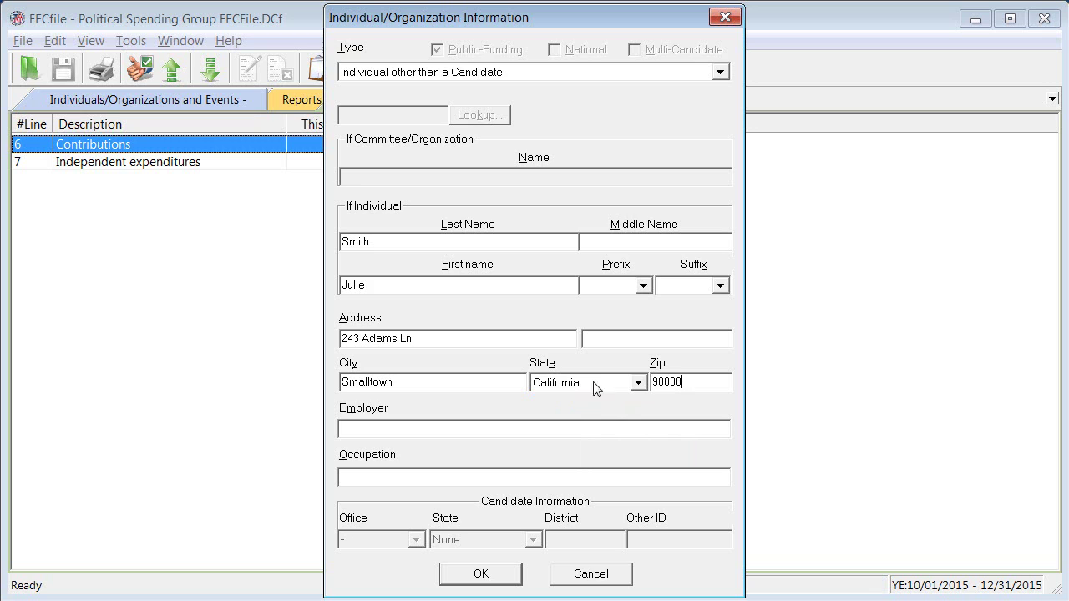
pyautogui.click(373, 426)
pyautogui.write('Self Employed')
pyautogui.click(388, 476)
pyautogui.write('Attorney')
pyautogui.click(480, 574)
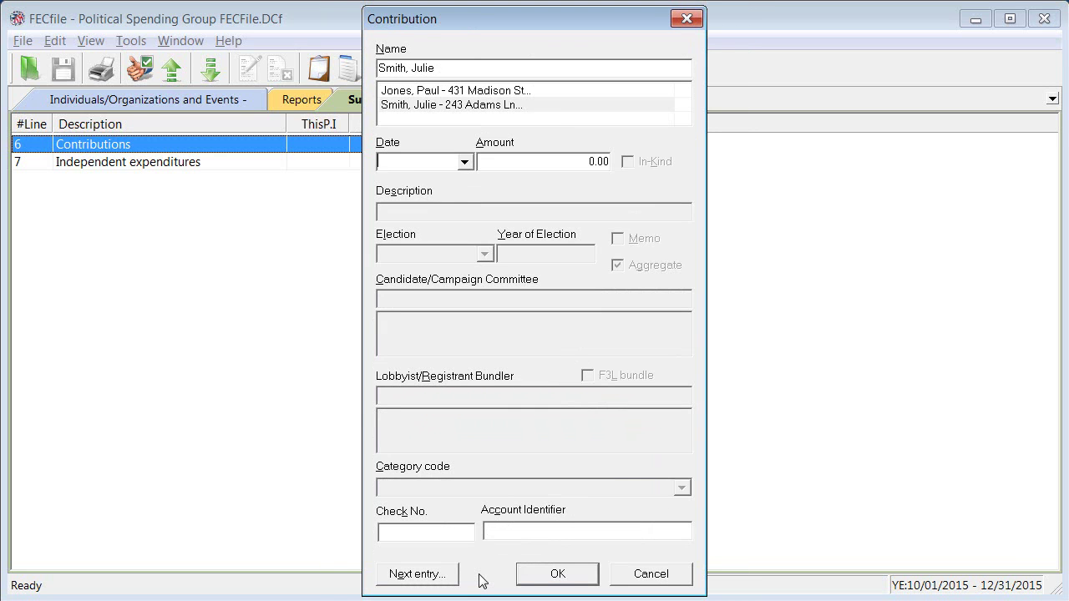
# Step: Save a $2000 contribution dated 10/26/2015, then show the Reports list
pyautogui.click(414, 162)
pyautogui.write('10/26/2015')
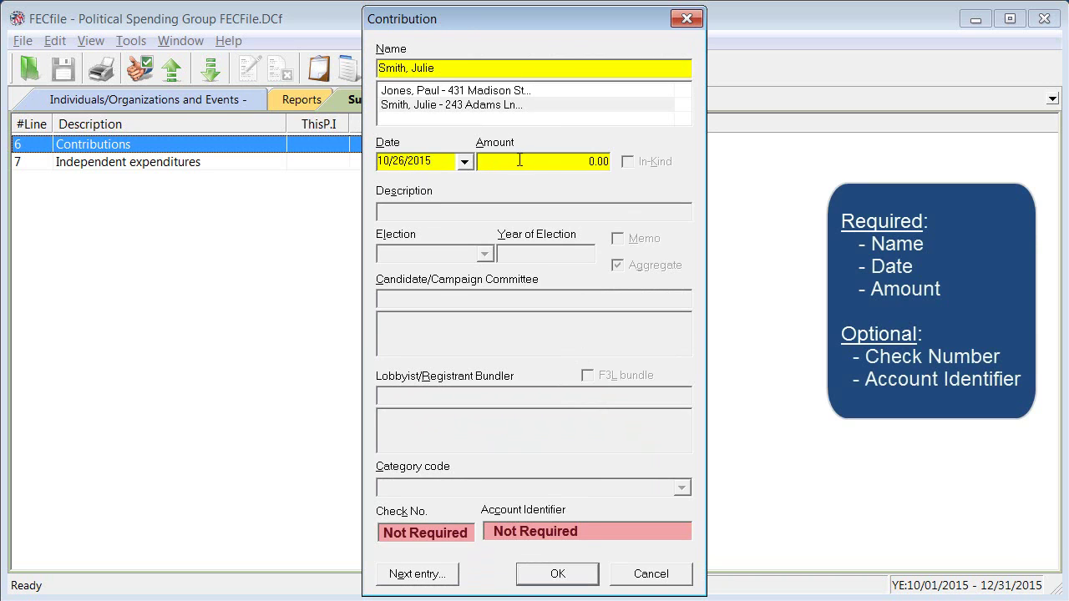
pyautogui.click(520, 160)
pyautogui.write('2000')
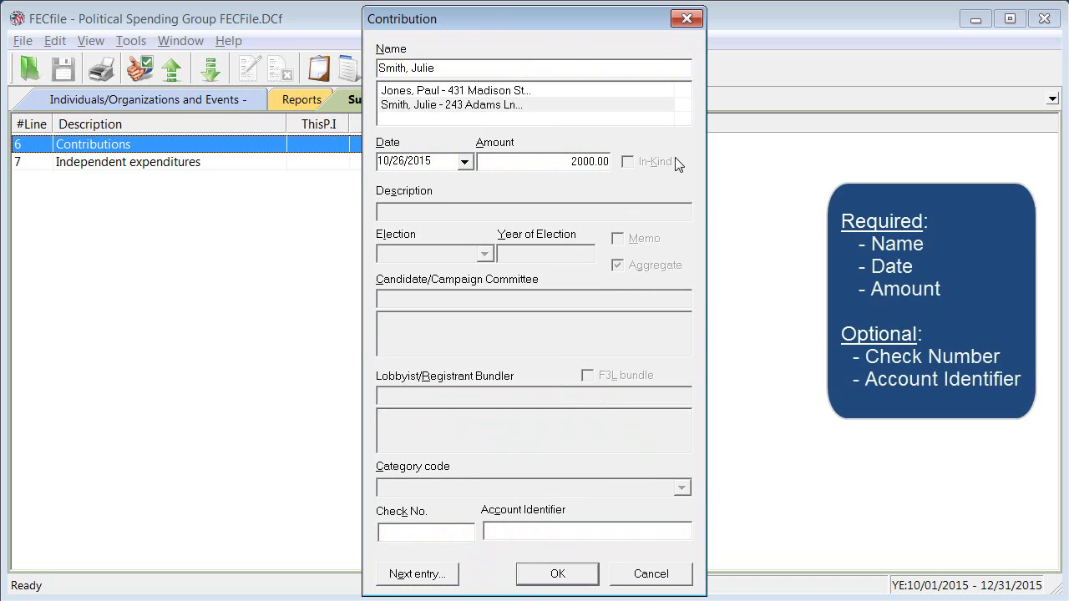
pyautogui.click(558, 575)
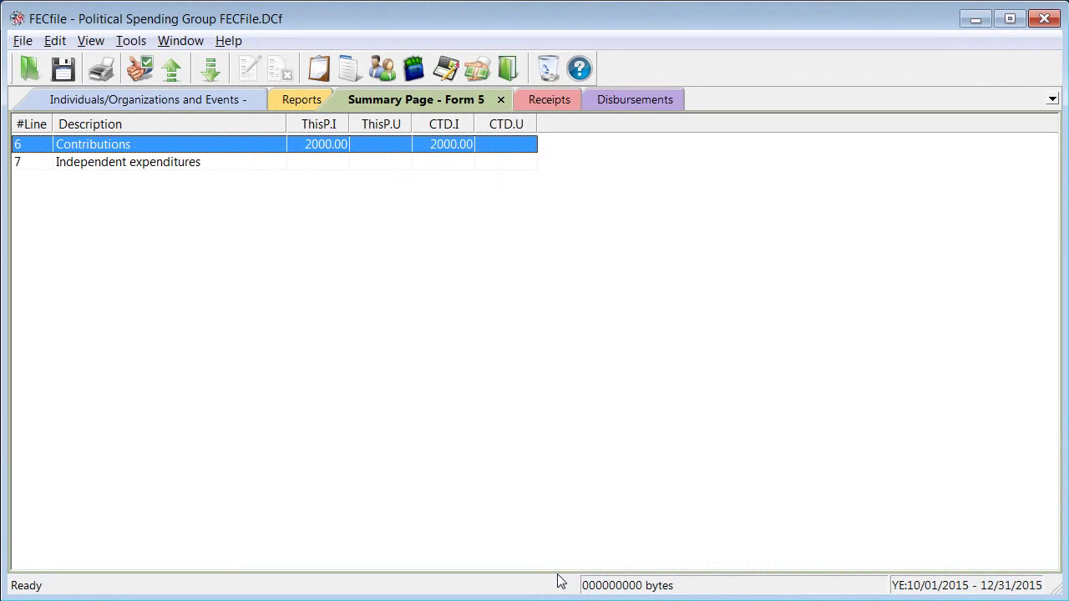
pyautogui.click(304, 102)
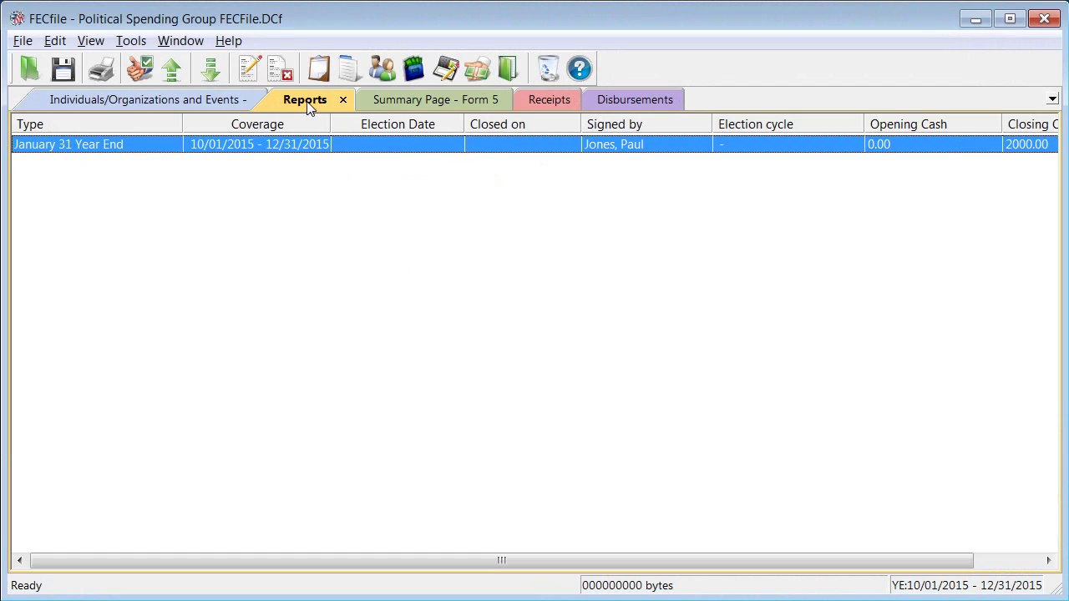
# Step: Add the memo 'Add explanation regarding contributions here' to the January 31 Year End report
pyautogui.rightClick(278, 149)
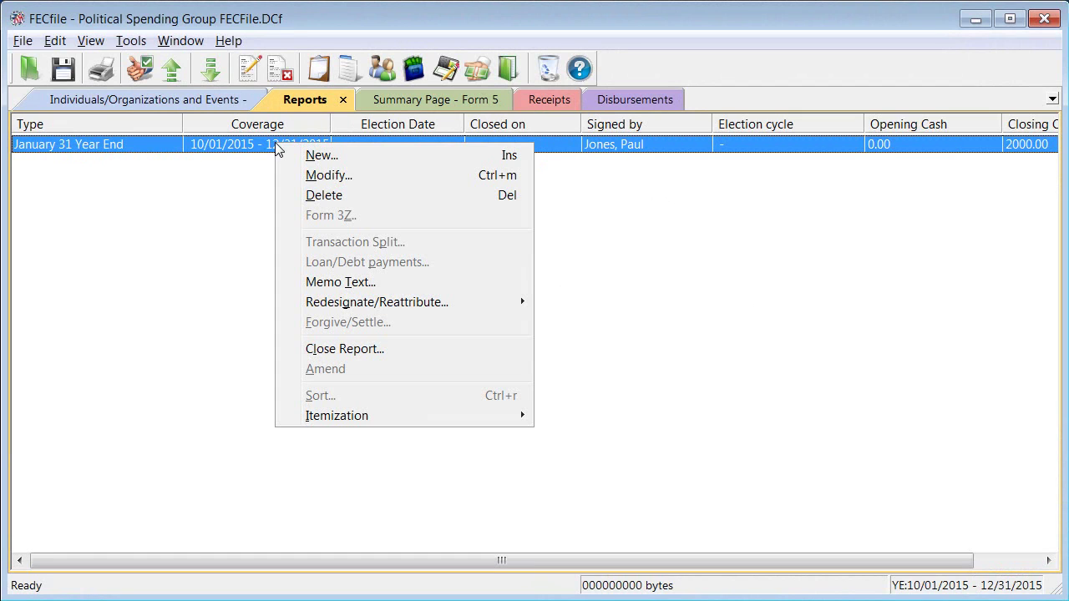
pyautogui.click(351, 293)
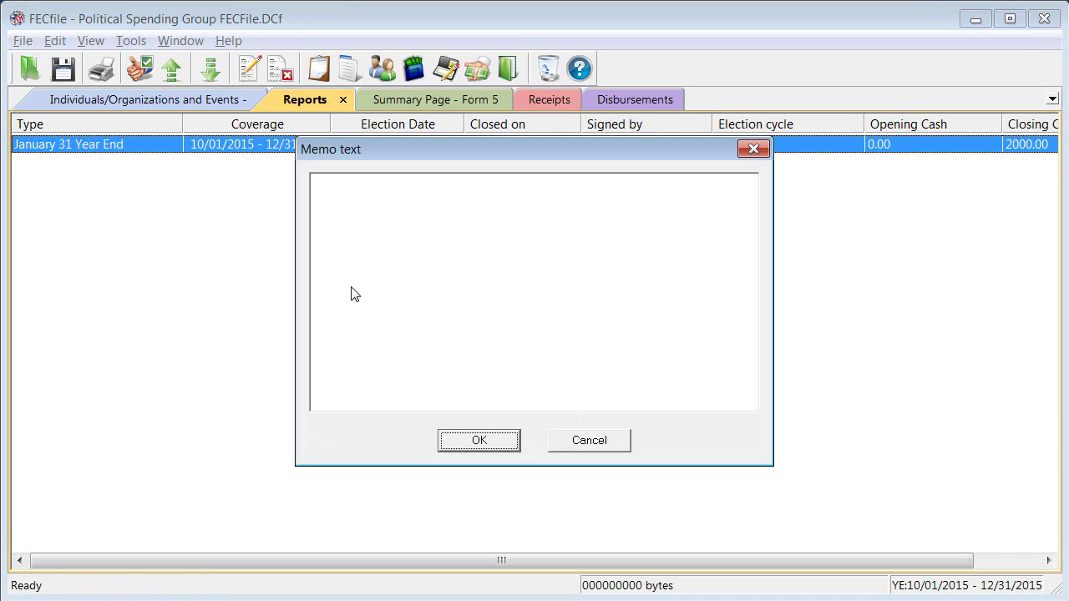
pyautogui.click(345, 198)
pyautogui.write('Add explanation regardi')
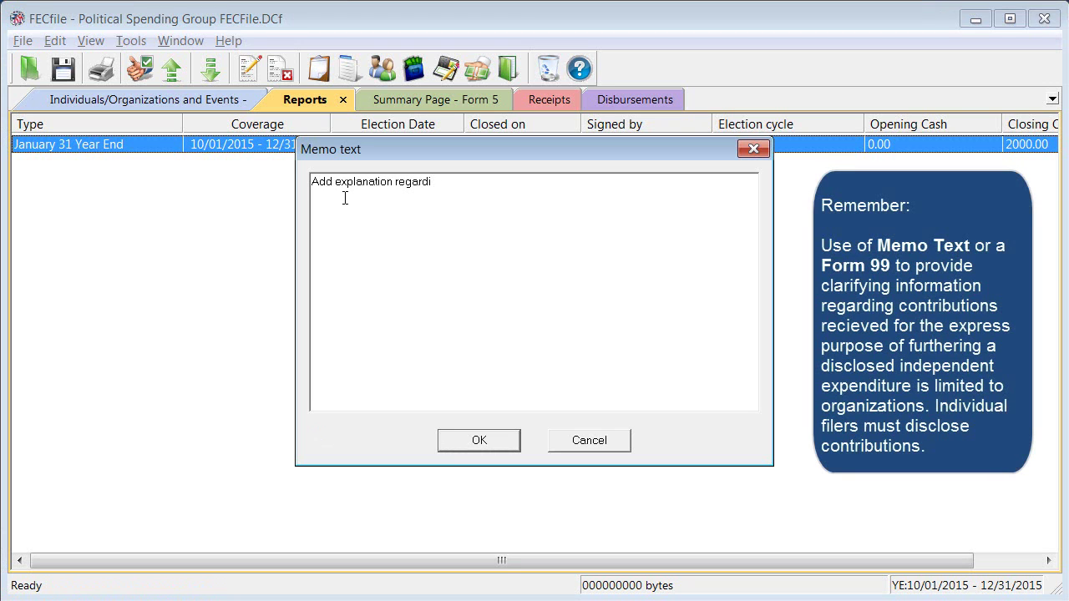
pyautogui.write('ng contributions here.')
pyautogui.click(456, 442)
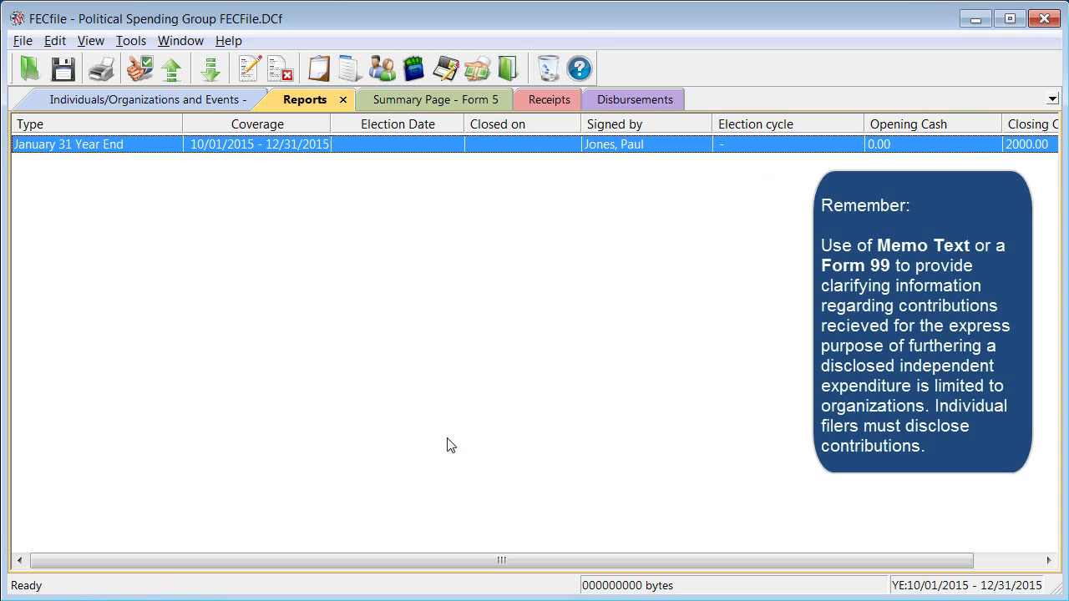
pyautogui.rightClick(124, 205)
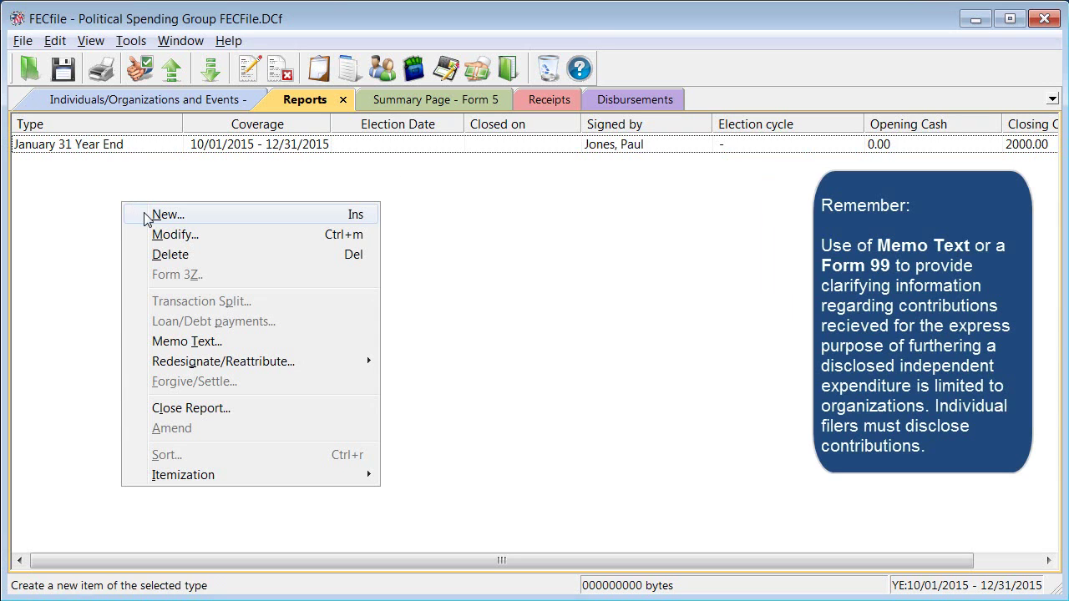
pyautogui.click(147, 217)
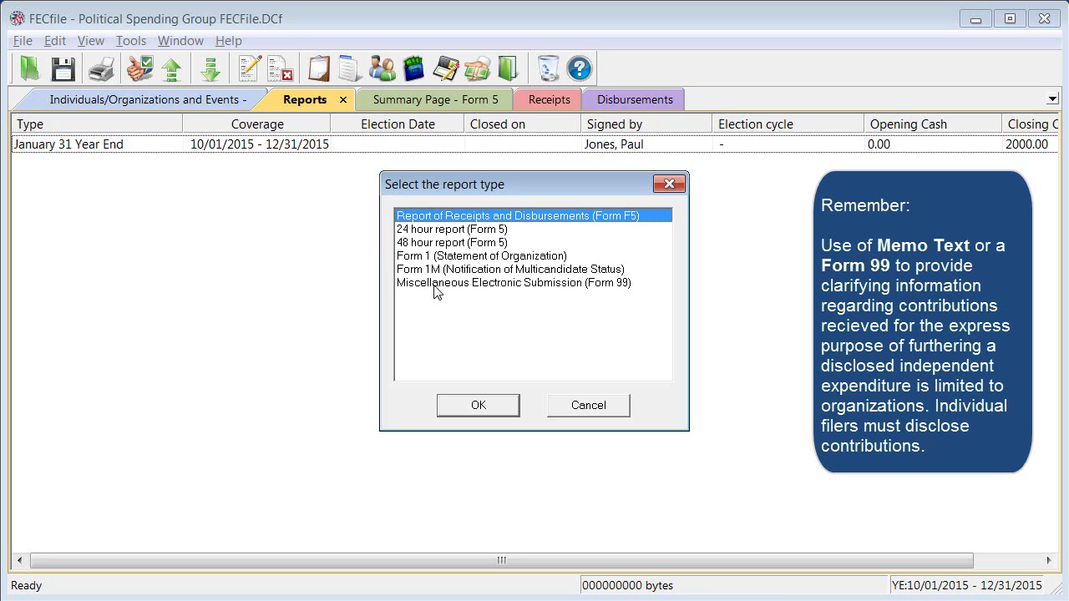
pyautogui.click(434, 284)
pyautogui.click(470, 404)
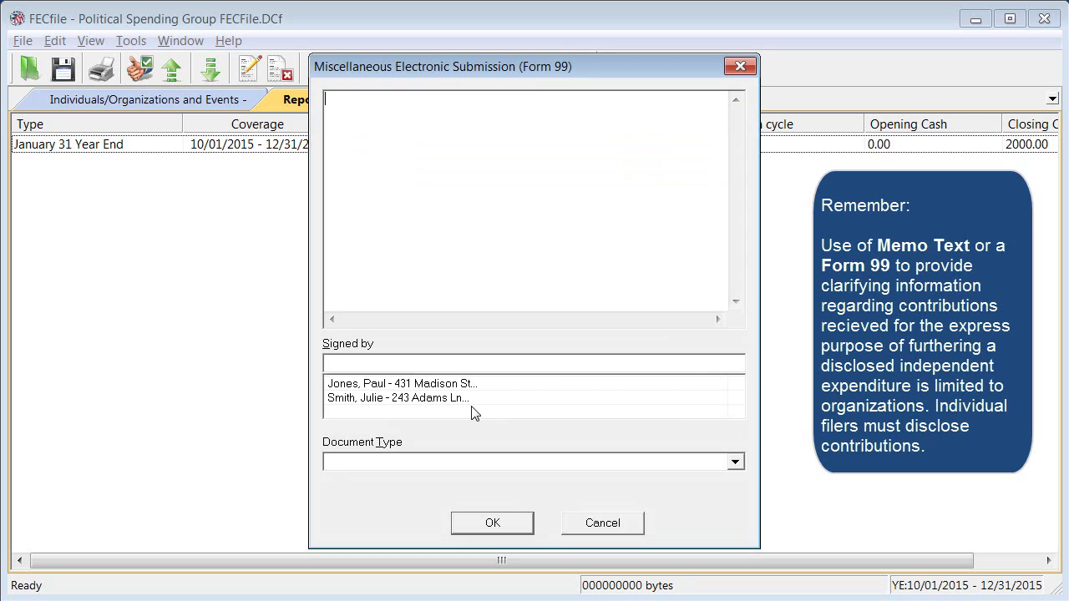
pyautogui.click(355, 146)
pyautogui.write('Add explanation regarding cont')
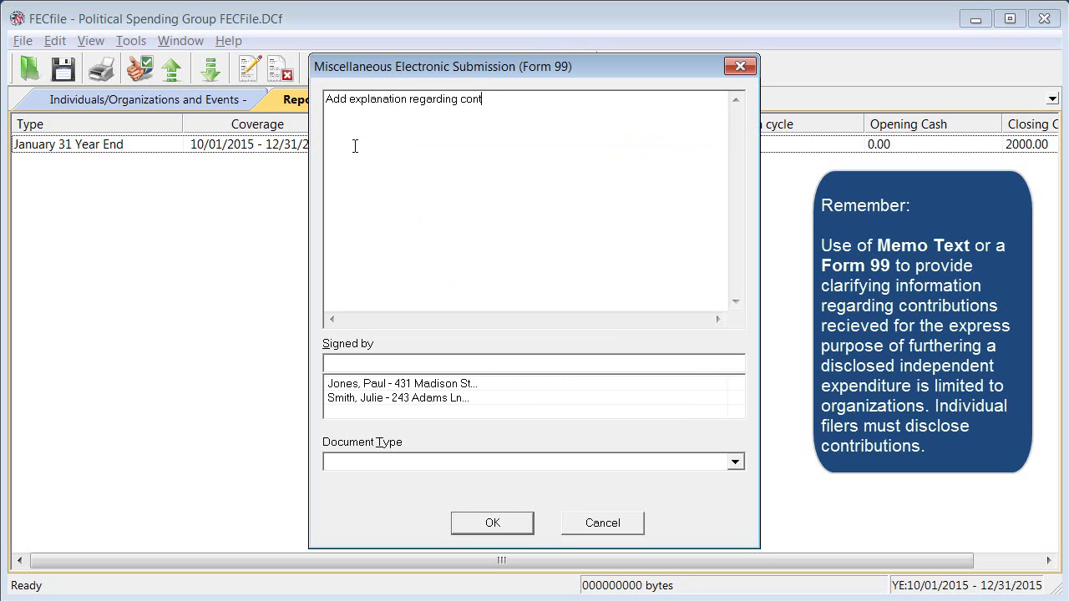
pyautogui.write('ributions here.')
pyautogui.click(576, 523)
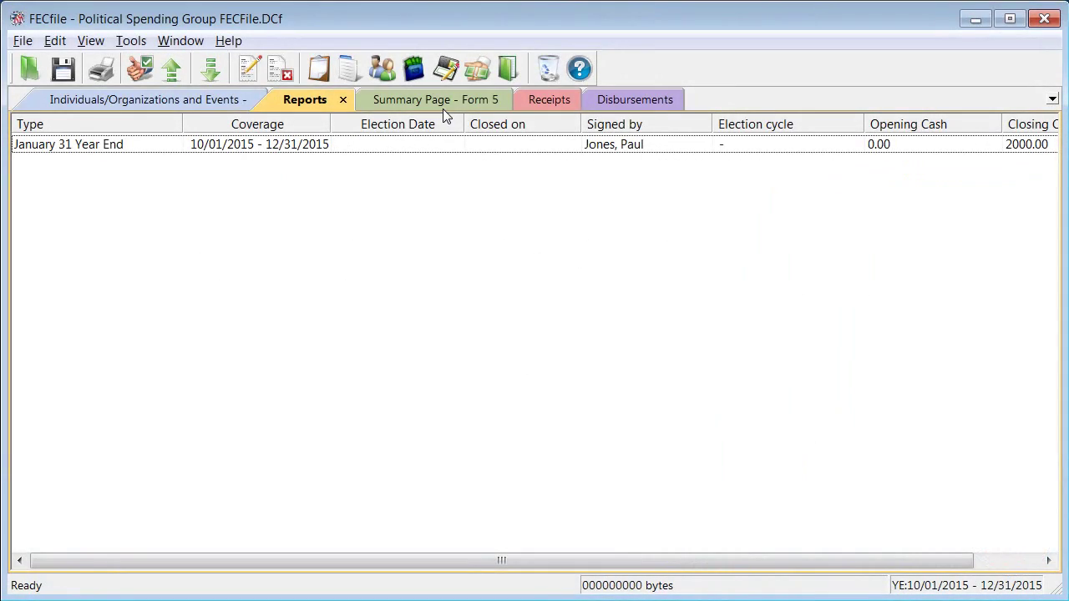
# Step: From the Form 5 summary, start a new independent expenditure with new payee Print Co
pyautogui.click(441, 100)
pyautogui.click(182, 163)
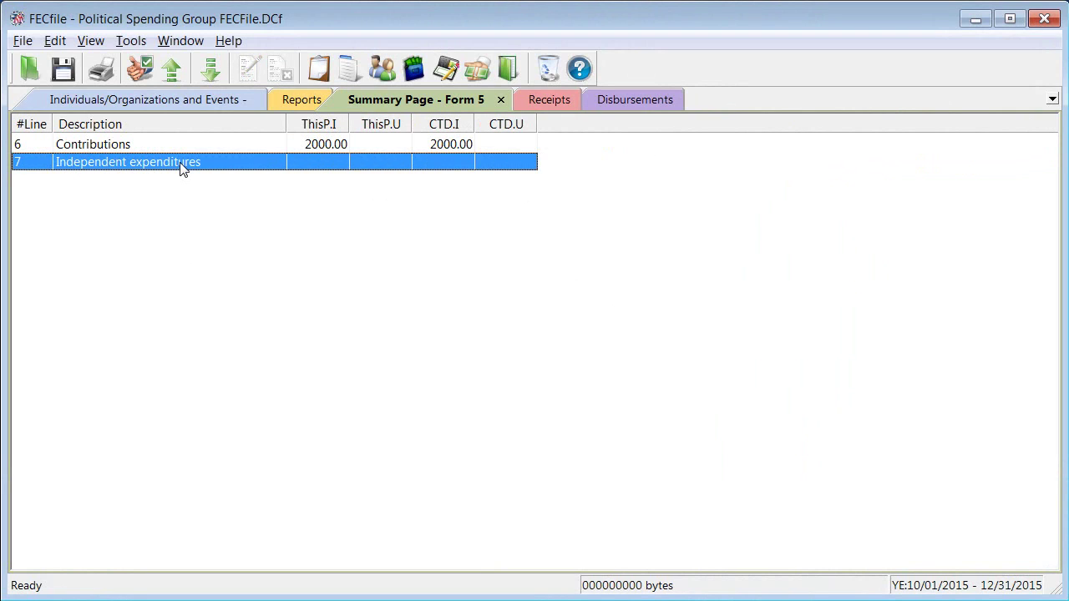
pyautogui.rightClick(183, 166)
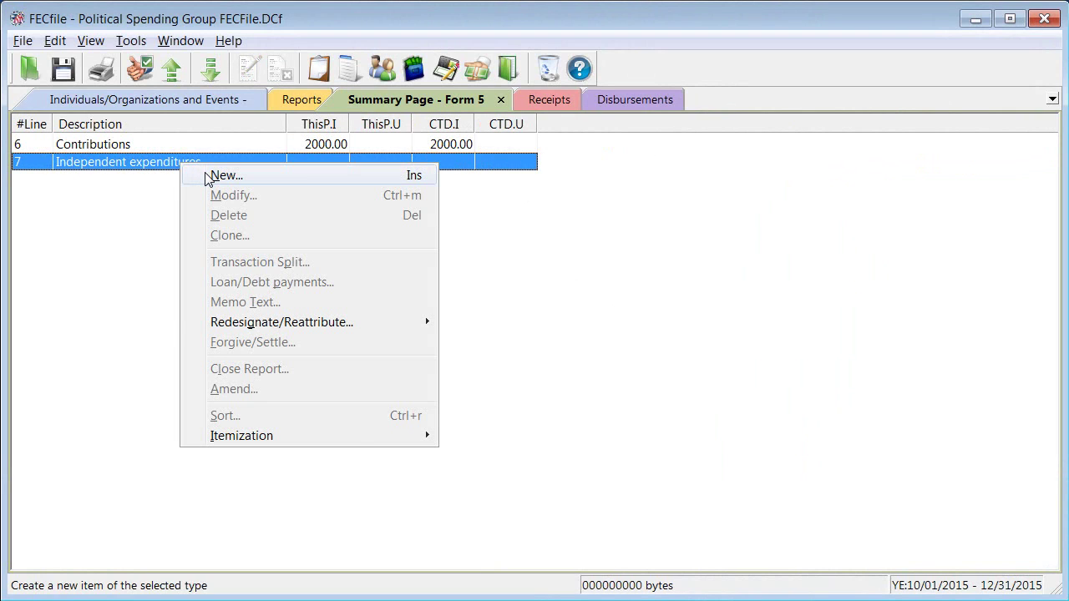
pyautogui.click(207, 175)
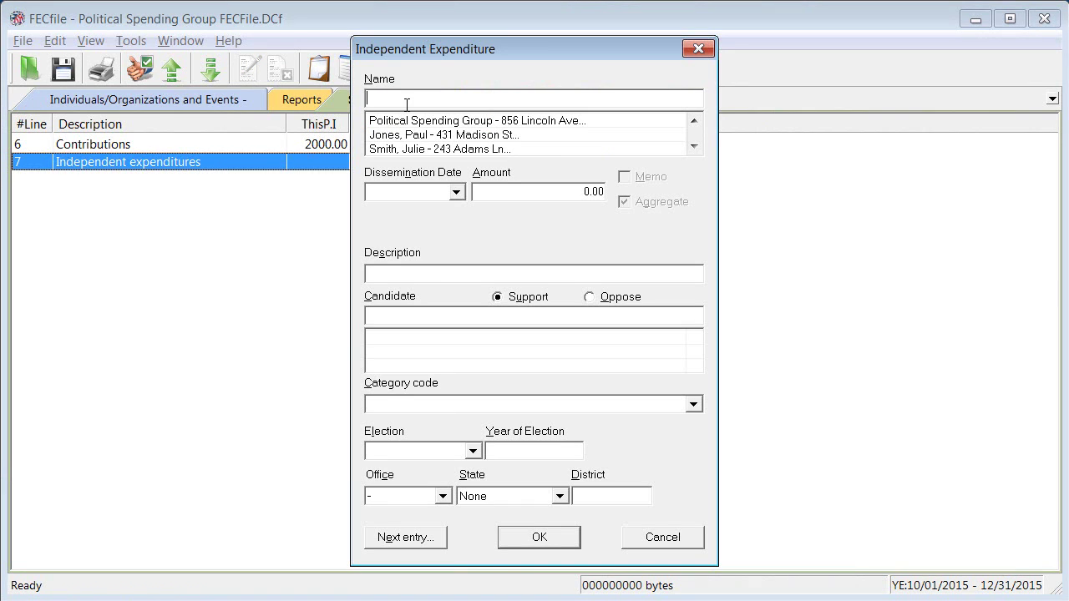
pyautogui.write('Print Co.')
pyautogui.press('Tab')
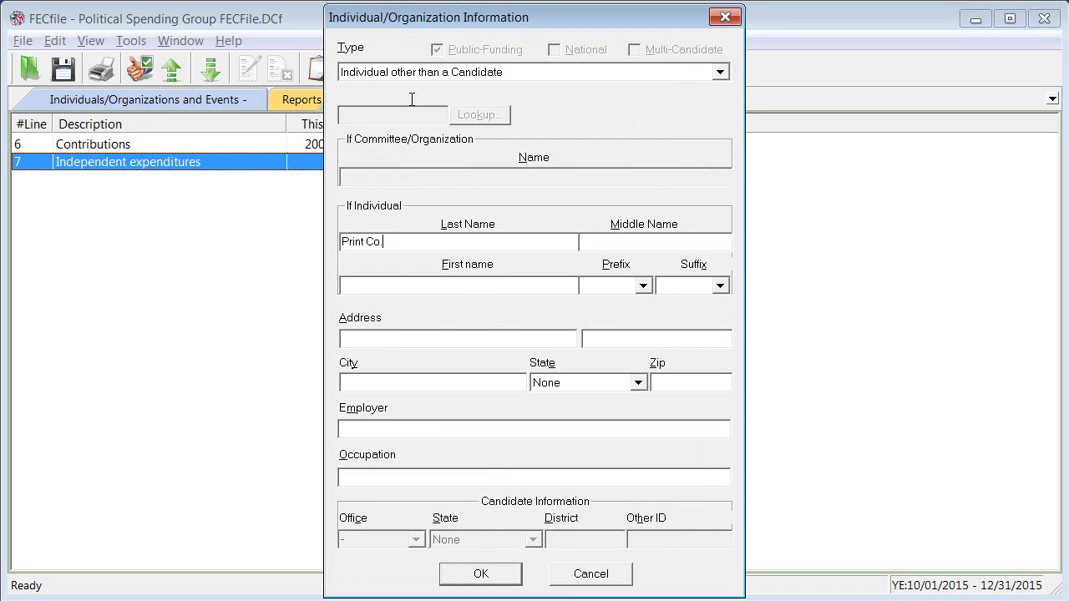
# Step: Make the payee an organization named Print Co
pyautogui.click(417, 75)
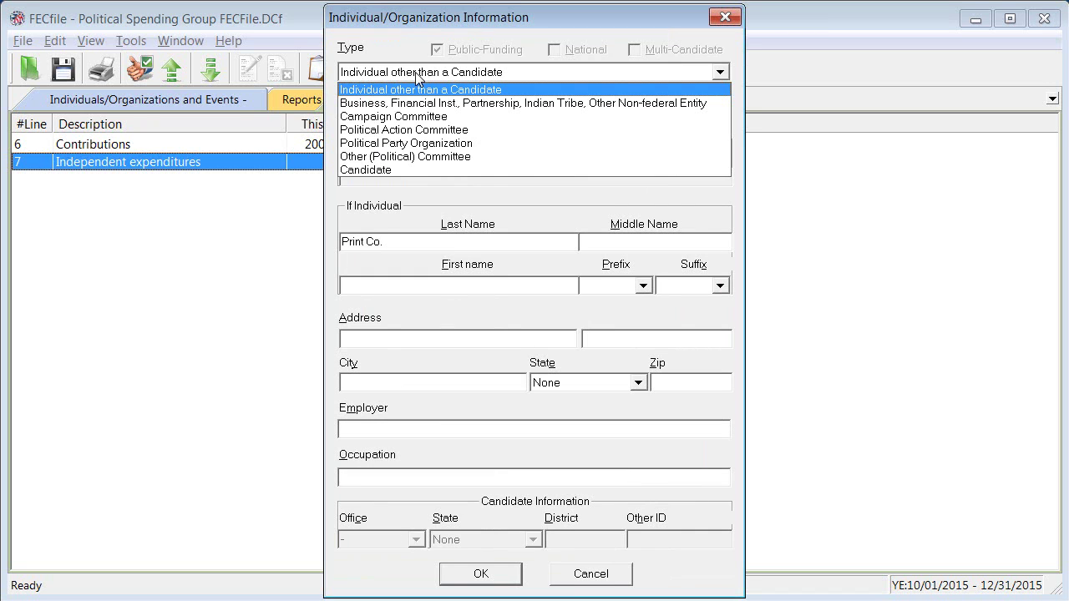
pyautogui.click(425, 102)
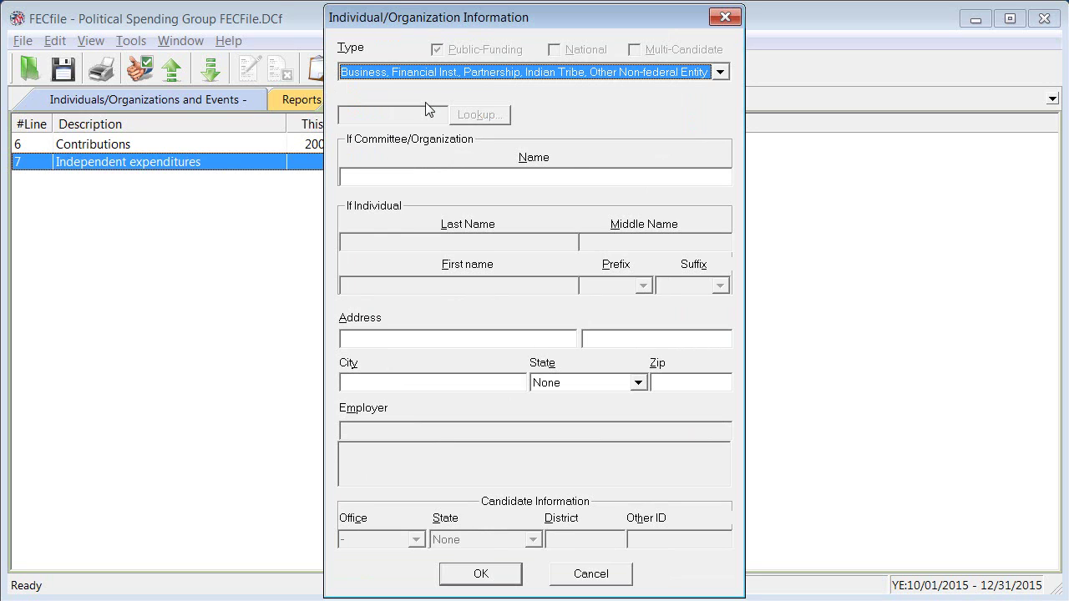
pyautogui.click(408, 177)
pyautogui.write('Print Co.')
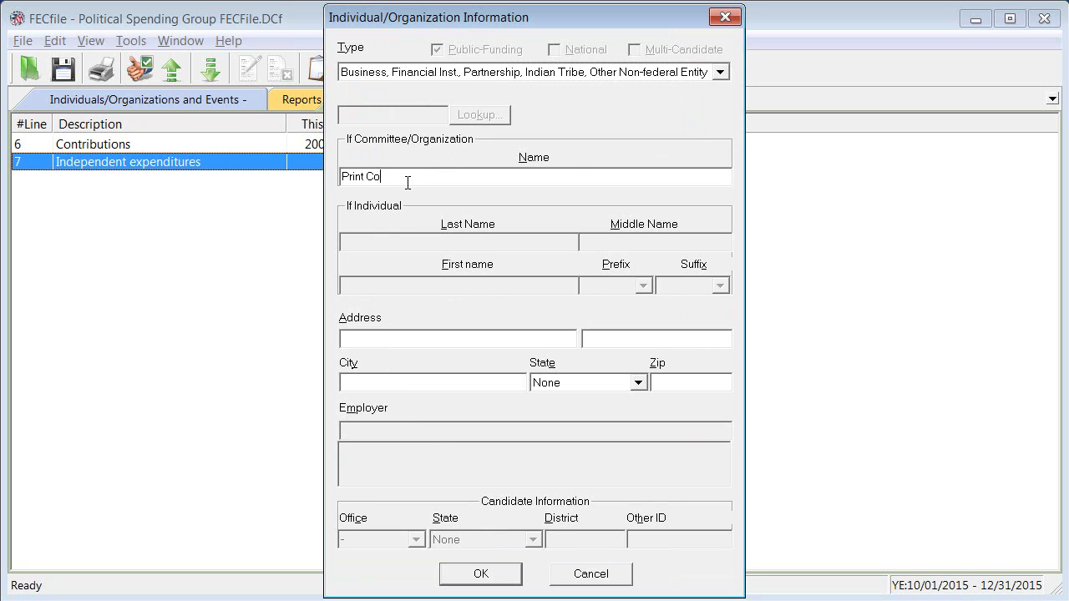
# Step: Fill in Print Co.'s street address in Washington, District of Columbia, zip 20000, and save
pyautogui.click(356, 344)
pyautogui.write('172 Paper St.')
pyautogui.click(359, 384)
pyautogui.write('Washington')
pyautogui.click(571, 384)
pyautogui.press('d')
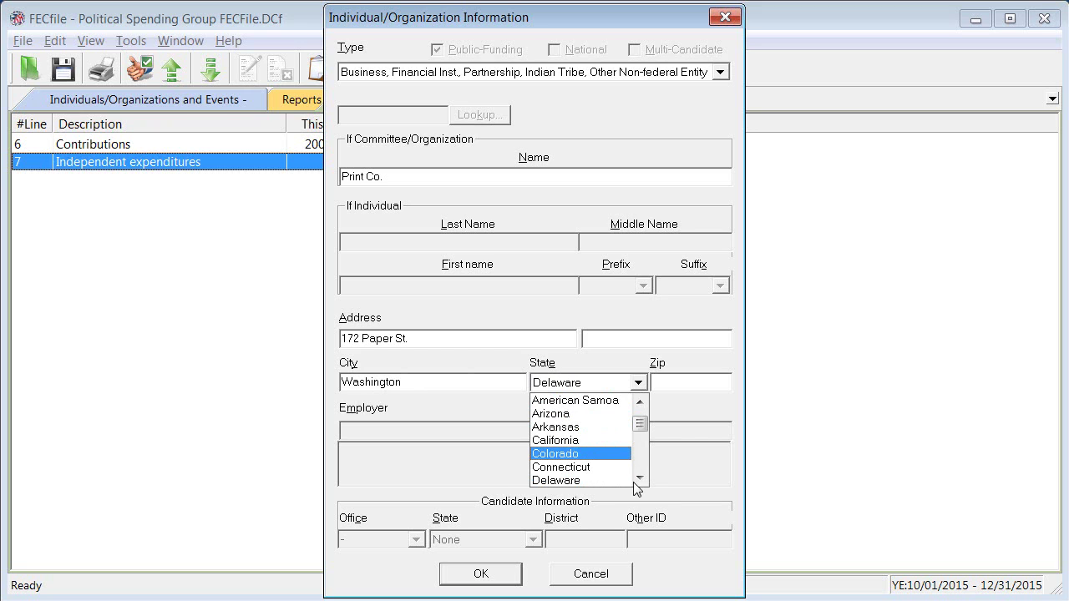
pyautogui.click(640, 479)
pyautogui.click(623, 481)
pyautogui.click(673, 381)
pyautogui.write('20000')
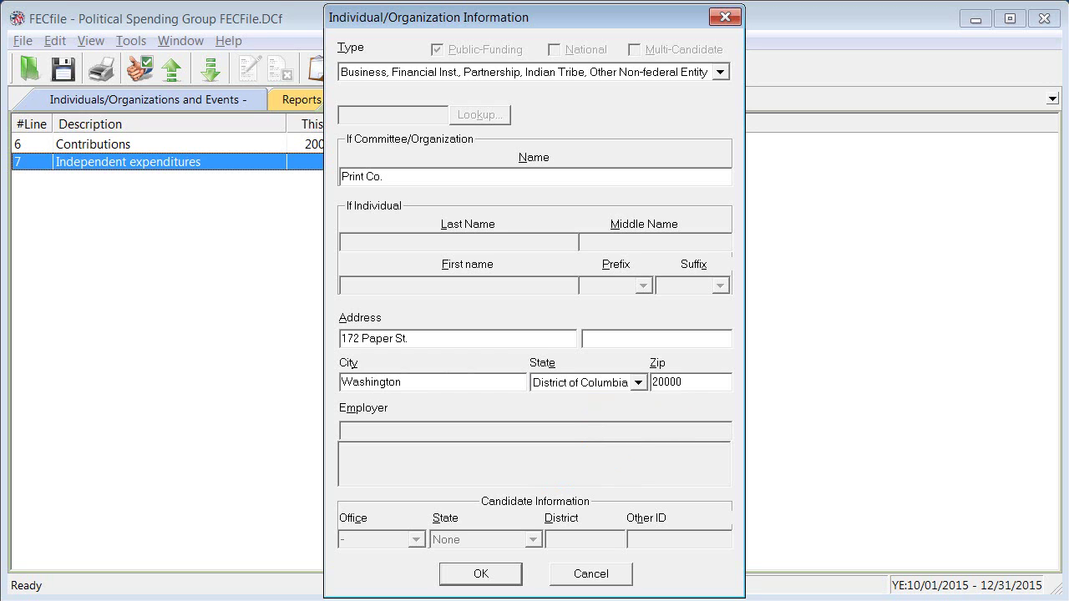
pyautogui.click(486, 576)
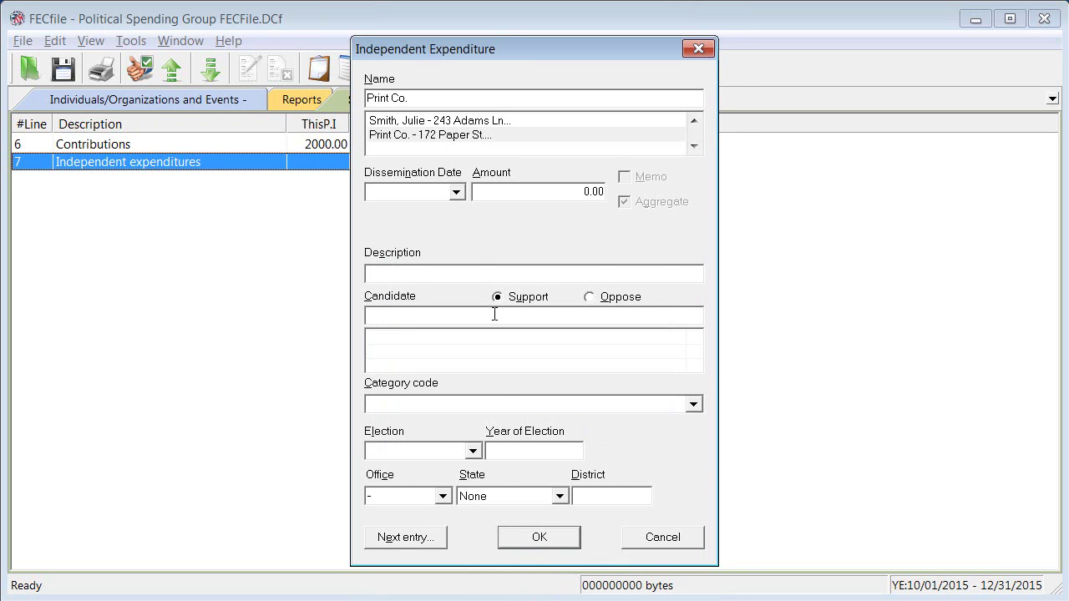
# Step: Enter the 11/3/2015, 800.00 expenditure for Flyers for Mailed Advertisements and start a new candidate record
pyautogui.click(420, 191)
pyautogui.write('11/3/2015')
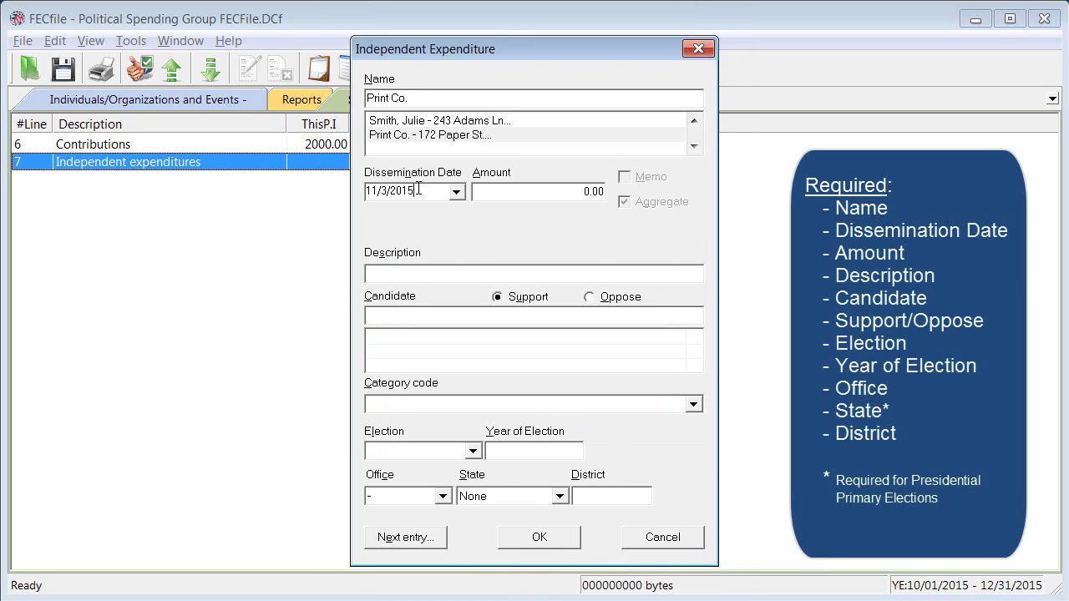
pyautogui.click(560, 190)
pyautogui.write('800')
pyautogui.click(381, 273)
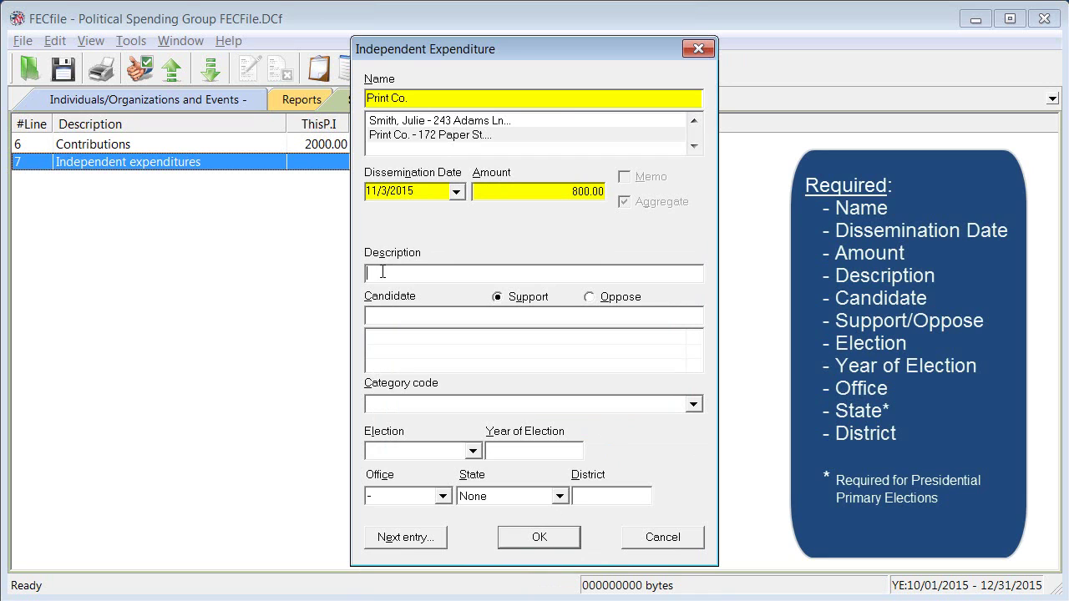
pyautogui.write('Flyers for Mailed Advertisements')
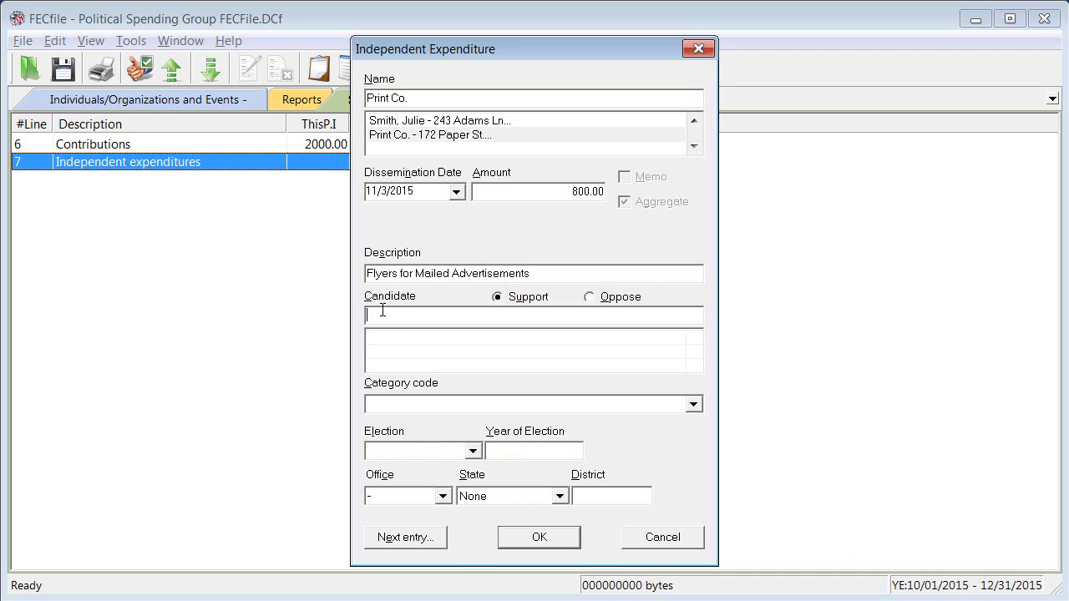
pyautogui.write('Wen')
pyautogui.write('shington, Geo')
pyautogui.write('rge')
pyautogui.press('Tab')
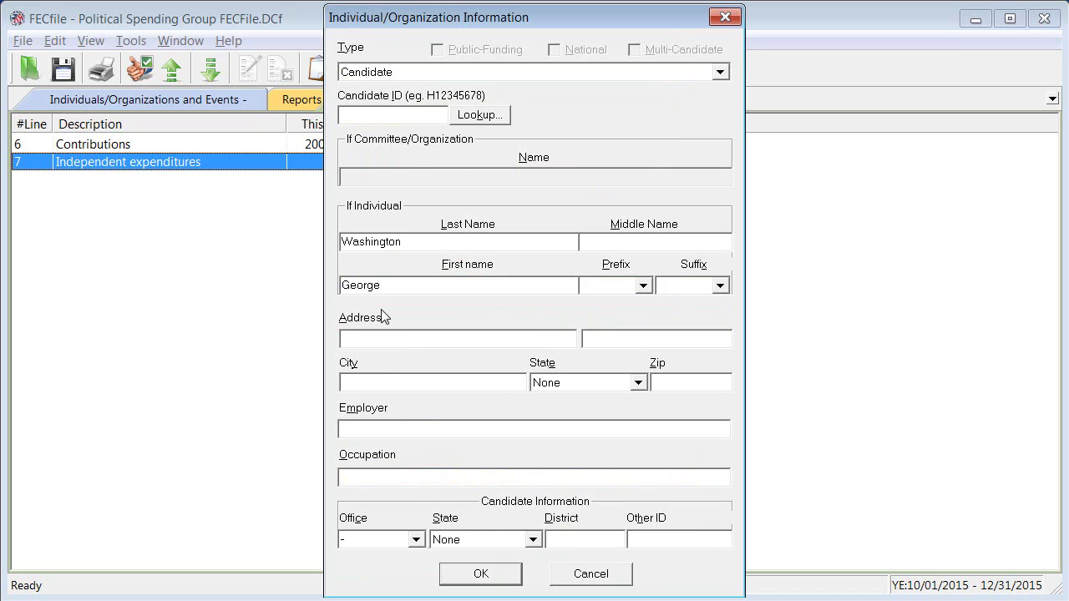
# Step: Import the candidate's ID, address, House office, Virginia and district 01 via FEC lookup and save
pyautogui.click(477, 117)
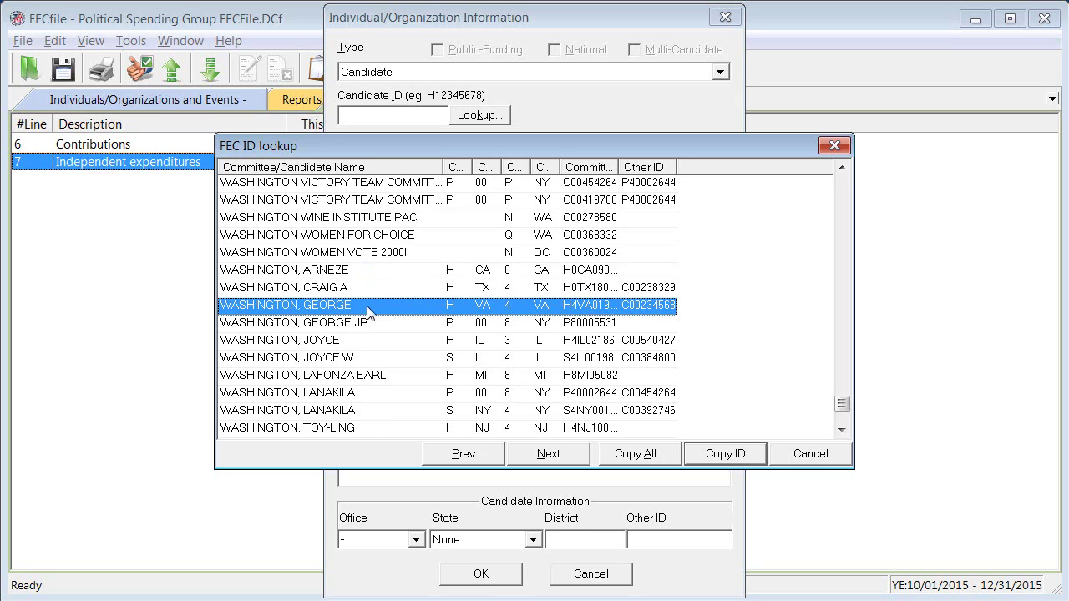
pyautogui.click(633, 453)
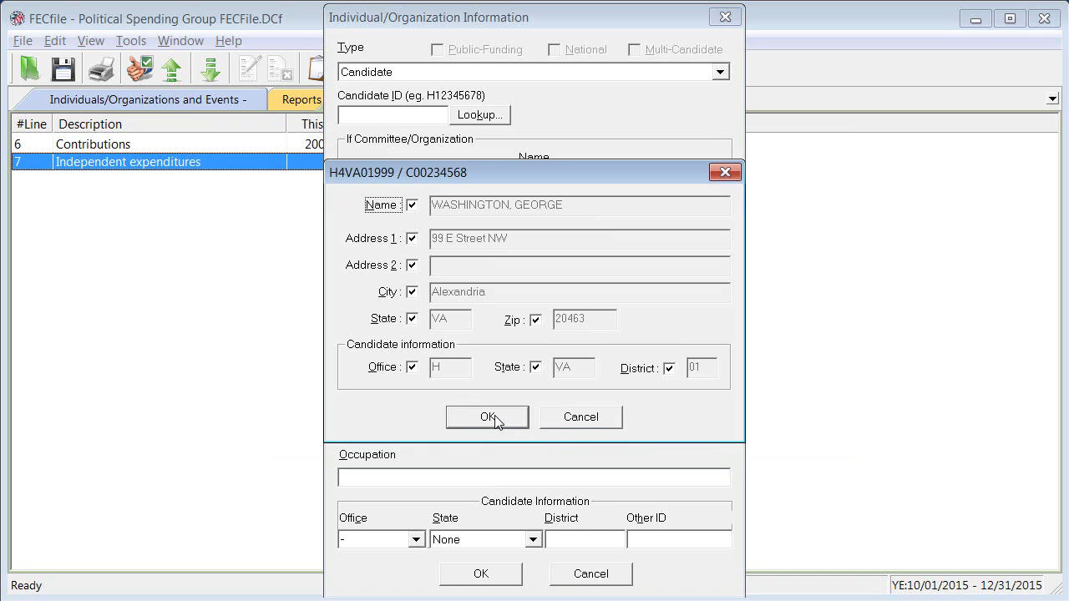
pyautogui.click(487, 418)
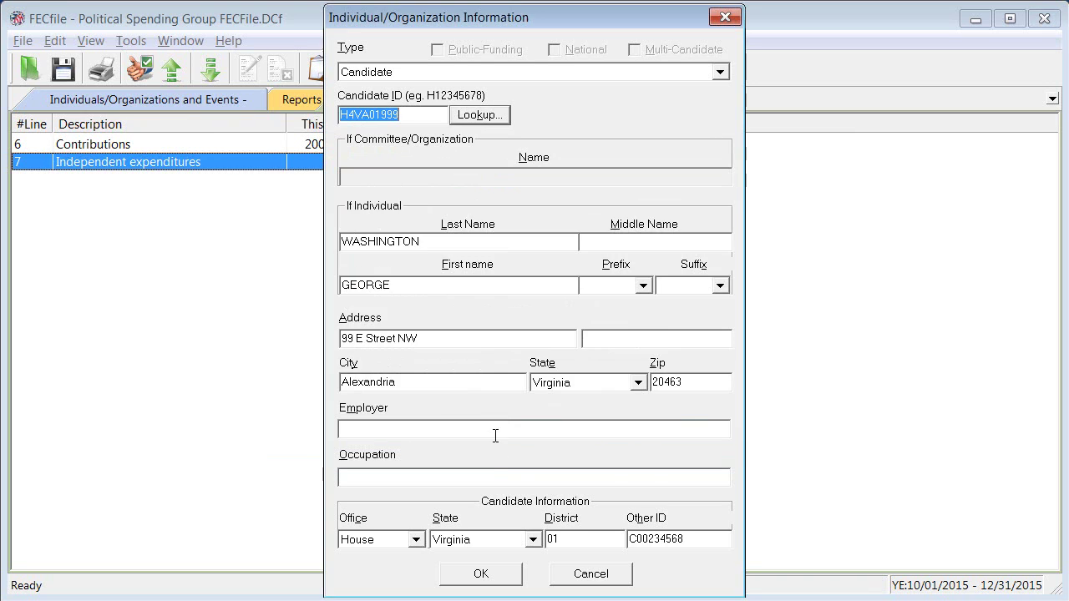
pyautogui.click(483, 575)
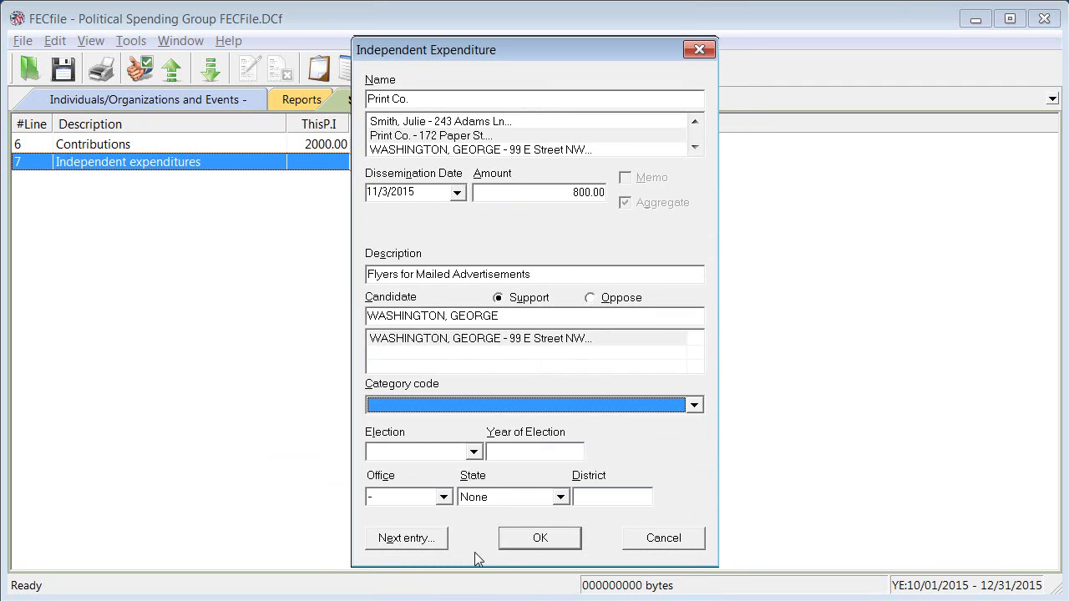
# Step: Set the election to the 2016 Primary for House, District of Columbia, district 1, and save
pyautogui.click(474, 453)
pyautogui.click(458, 485)
pyautogui.press('Tab')
pyautogui.write('2016')
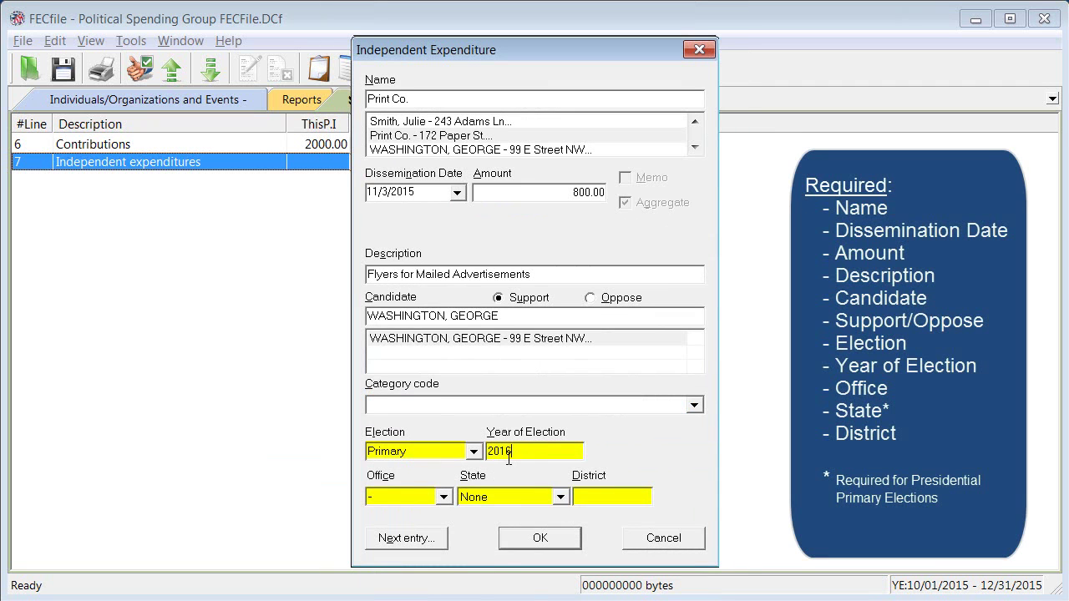
pyautogui.click(443, 498)
pyautogui.click(393, 515)
pyautogui.click(560, 497)
pyautogui.press('d')
pyautogui.press('i')
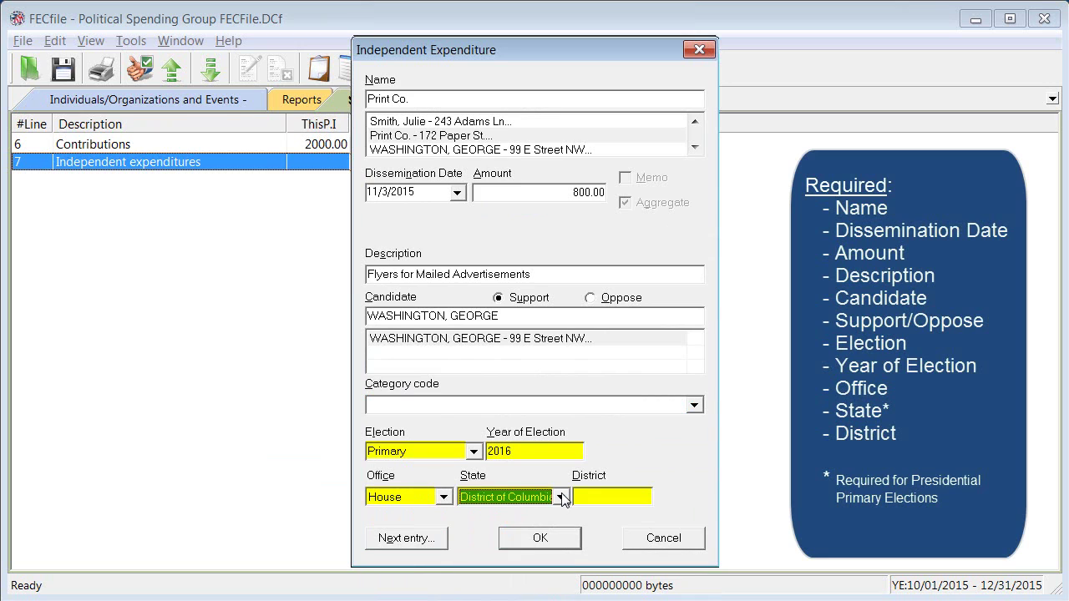
pyautogui.click(589, 497)
pyautogui.write('1')
pyautogui.click(543, 538)
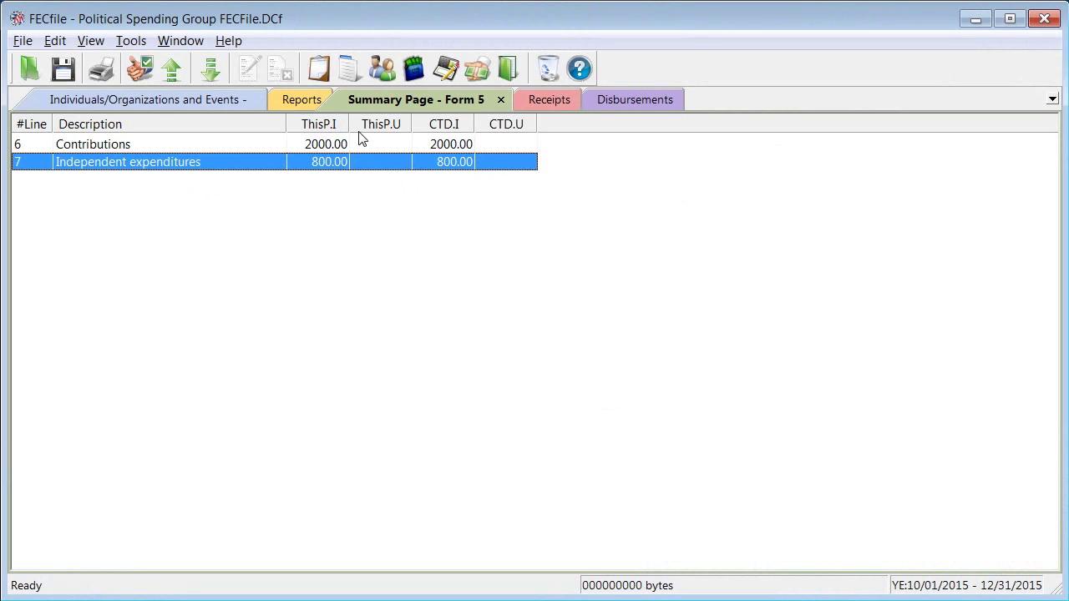
# Step: Close the January 31 Year End report with closing date 1/30/2016 and confirm the change
pyautogui.click(302, 101)
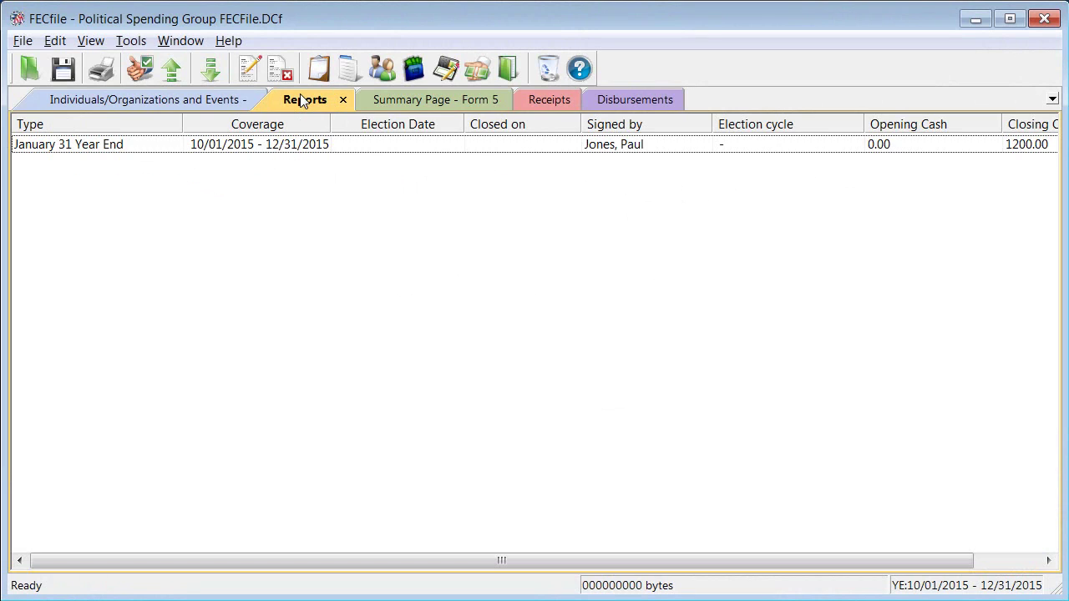
pyautogui.rightClick(220, 148)
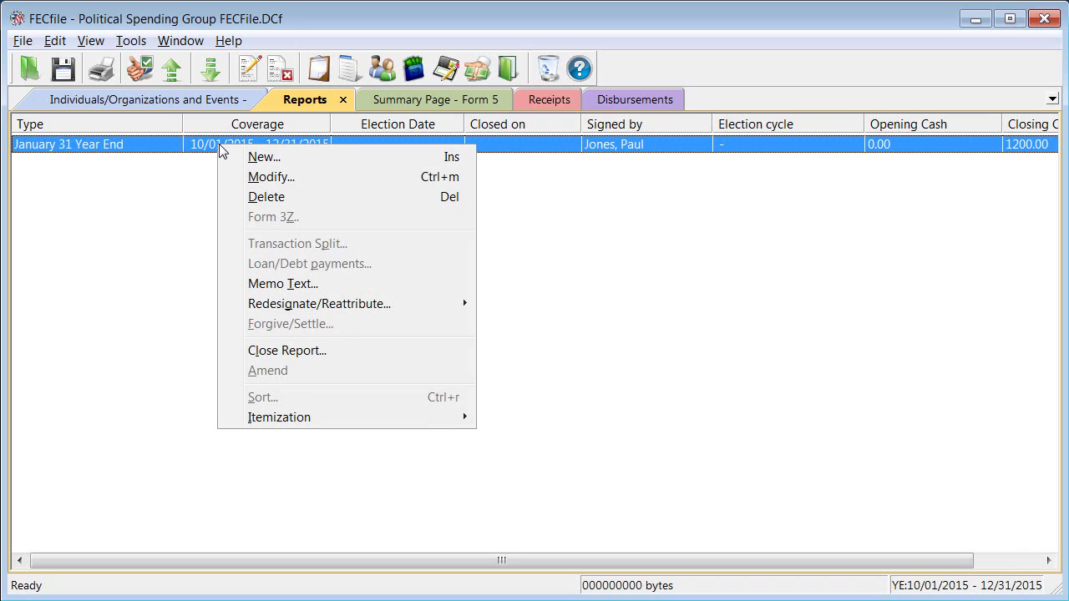
pyautogui.click(316, 351)
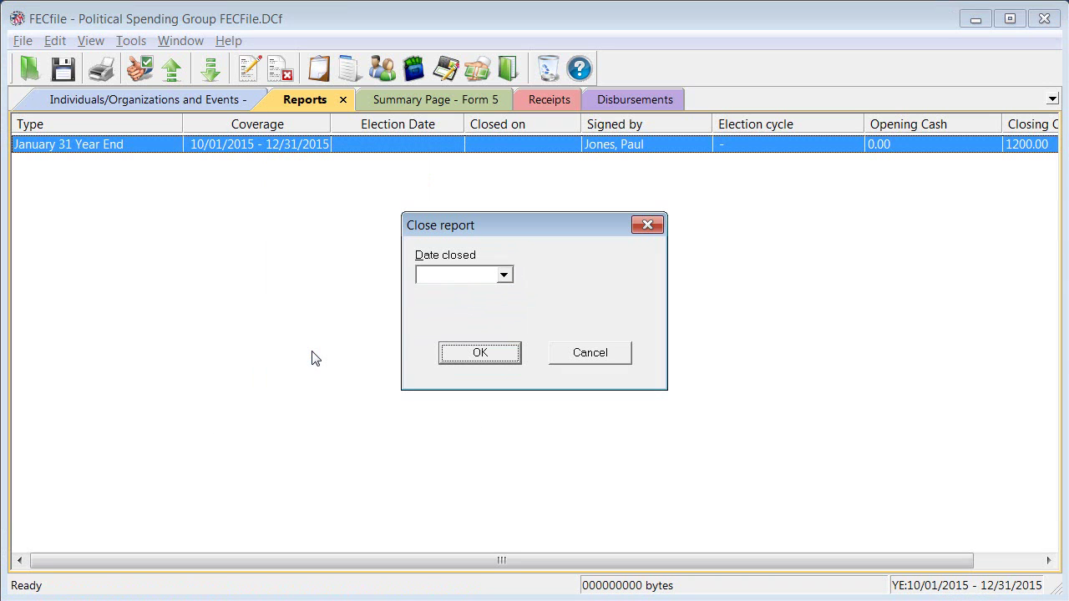
pyautogui.click(431, 273)
pyautogui.write('1/30/2016')
pyautogui.click(470, 361)
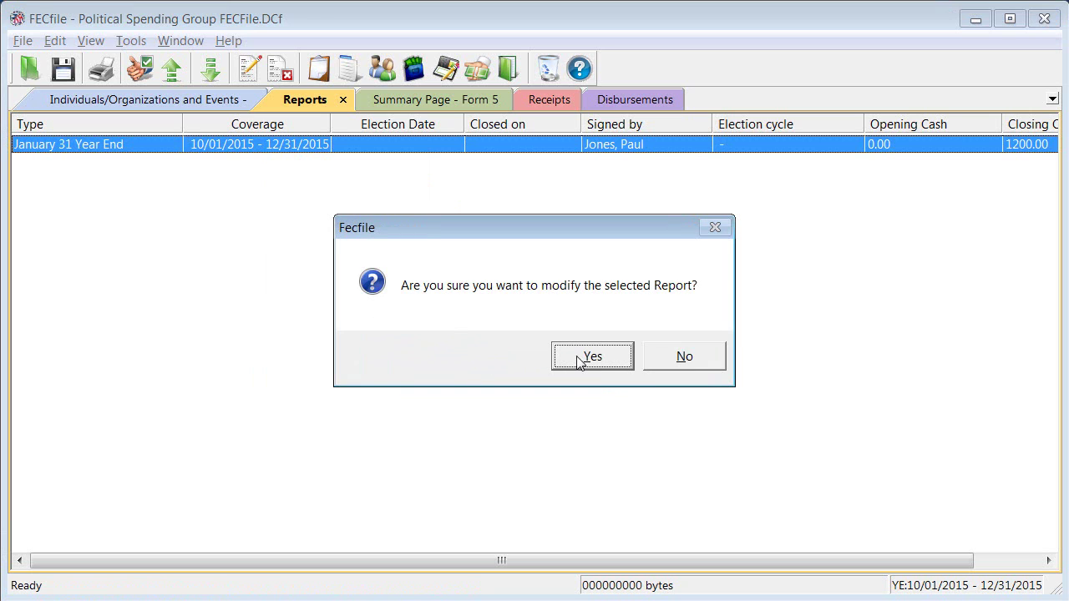
pyautogui.click(579, 360)
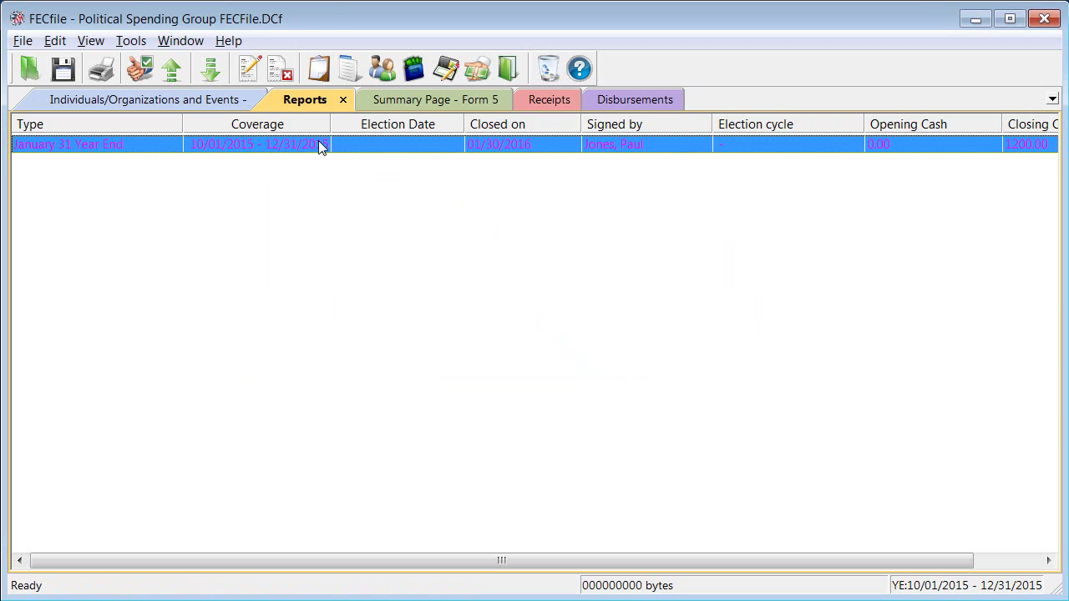
# Step: Validate the report for upload and save the file when prompted
pyautogui.click(173, 69)
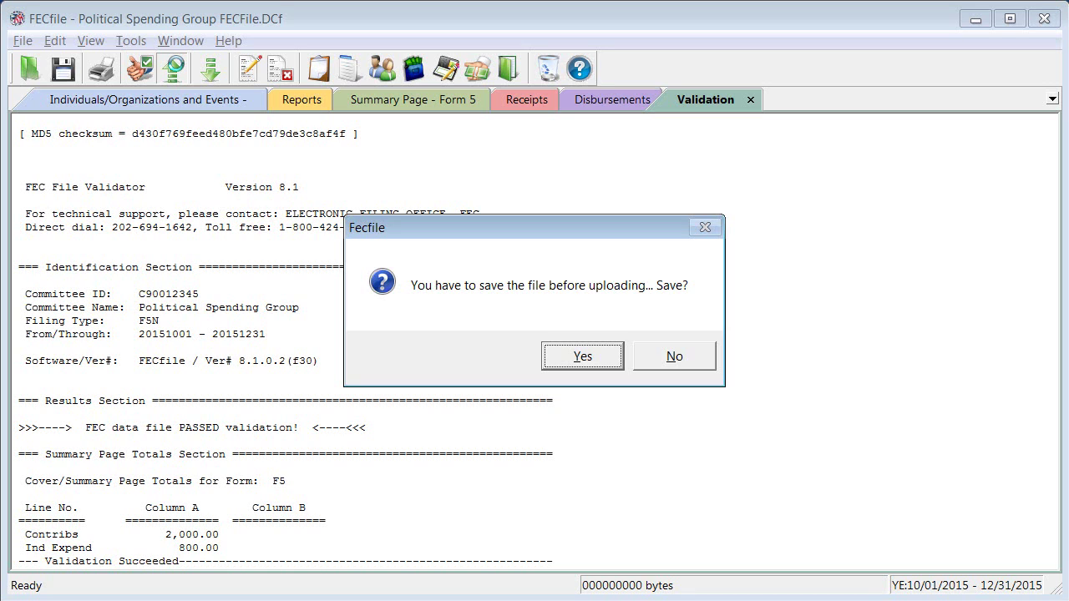
pyautogui.press('Return')
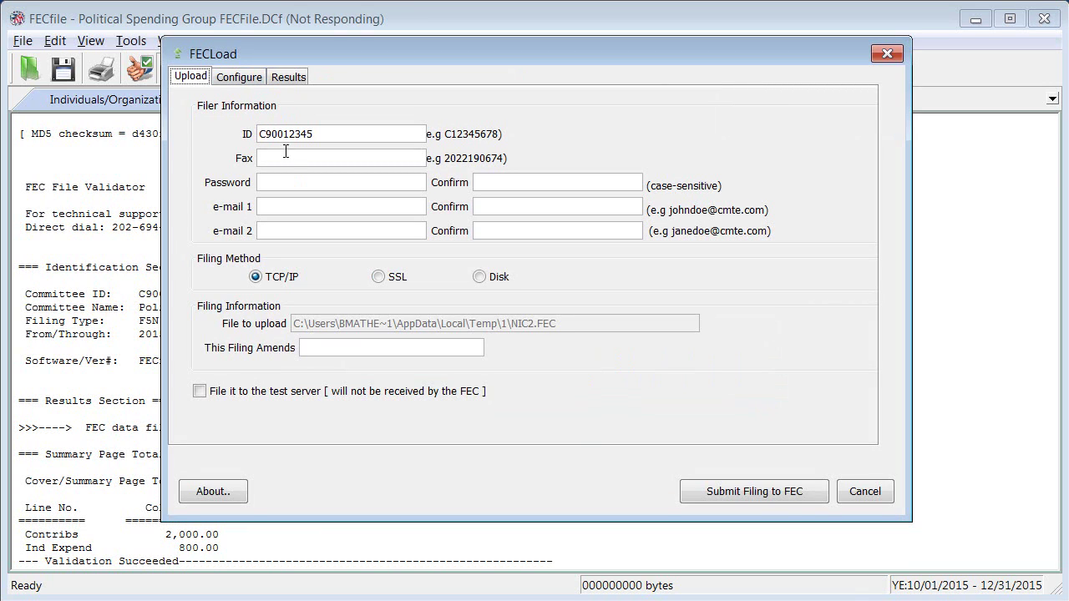
# Step: Enter and confirm the filing password and filer e-mail, then submit the filing to the FEC
pyautogui.click(284, 181)
pyautogui.write('password1')
pyautogui.click(488, 180)
pyautogui.write('password1')
pyautogui.click(285, 207)
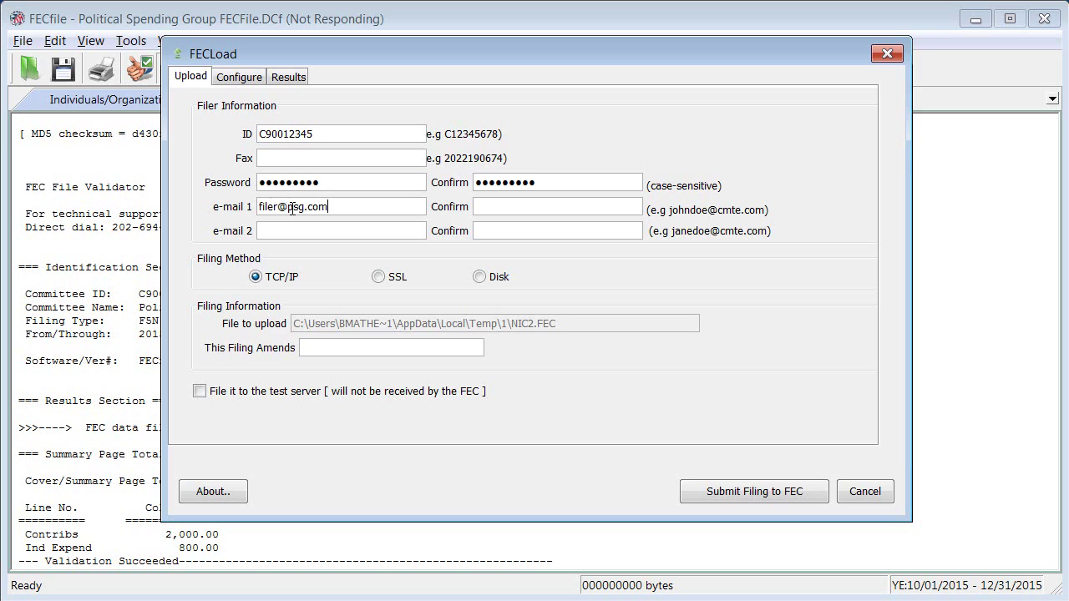
pyautogui.click(488, 204)
pyautogui.click(731, 496)
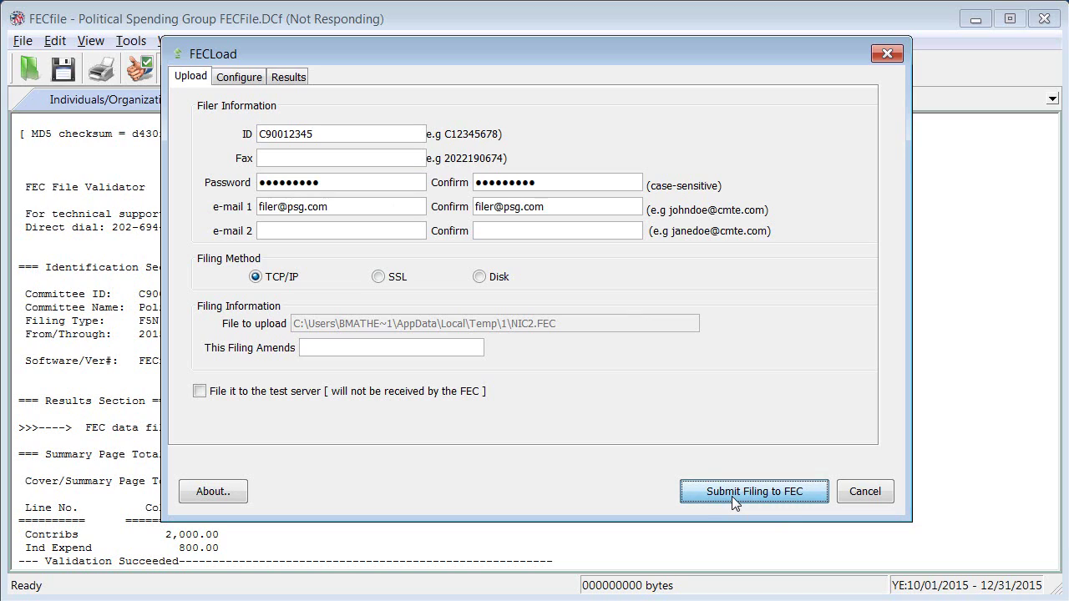